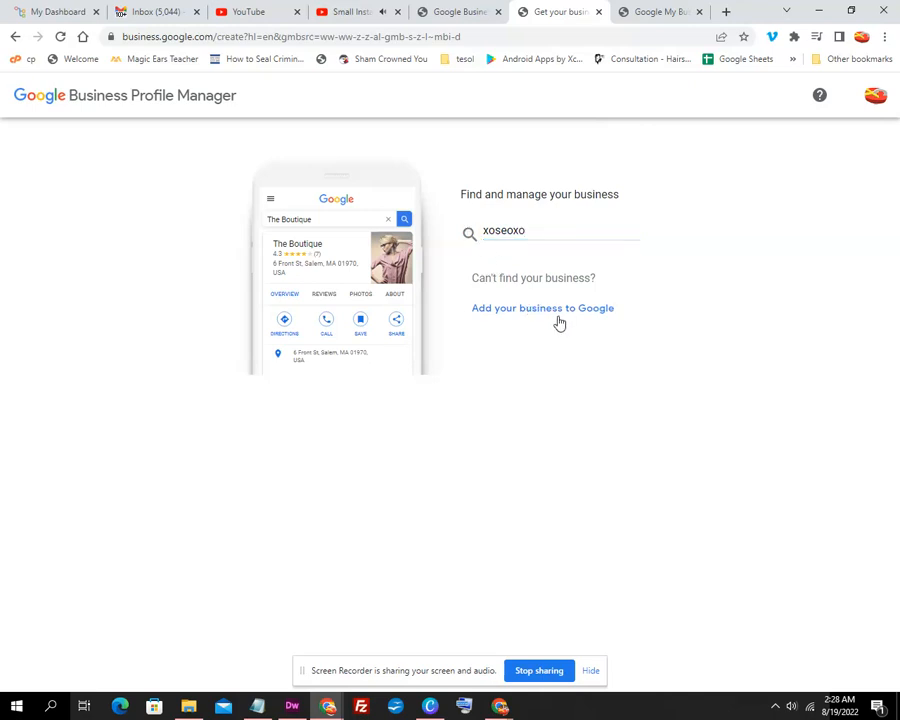
Start adding xoseoxo as a new business after the search finds no existing listing.
click(590, 670)
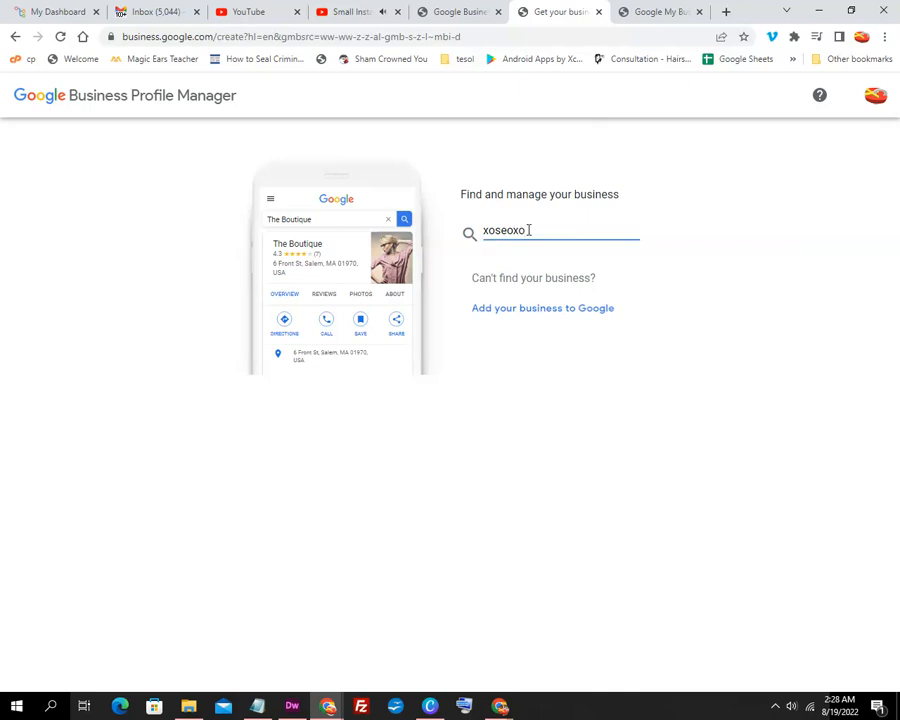
key(Return)
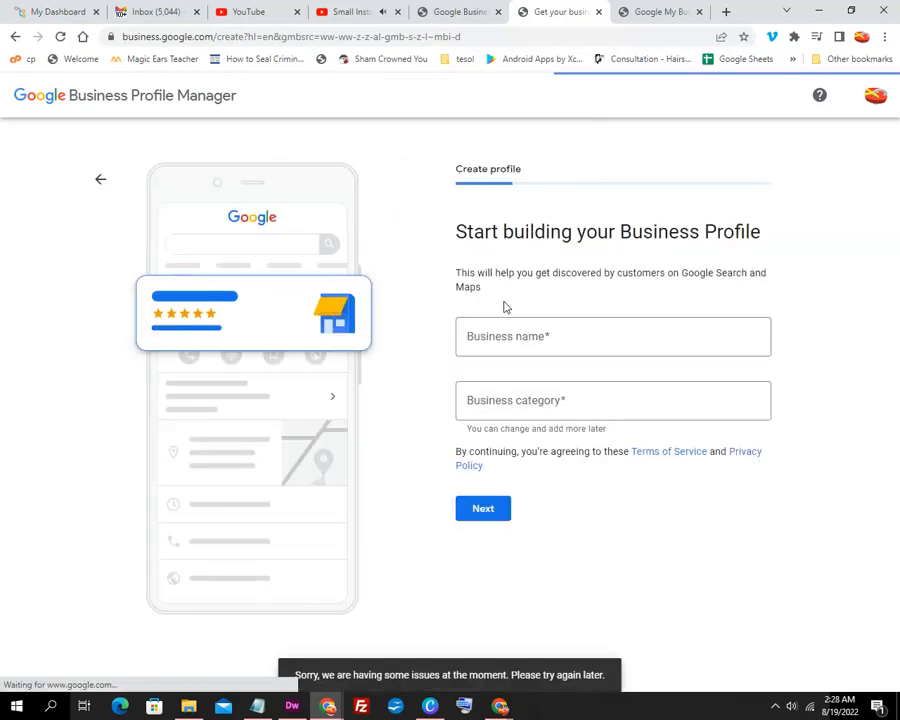
Enter business name xoSEOxo and category SEO Services, then continue to the address step.
click(524, 336)
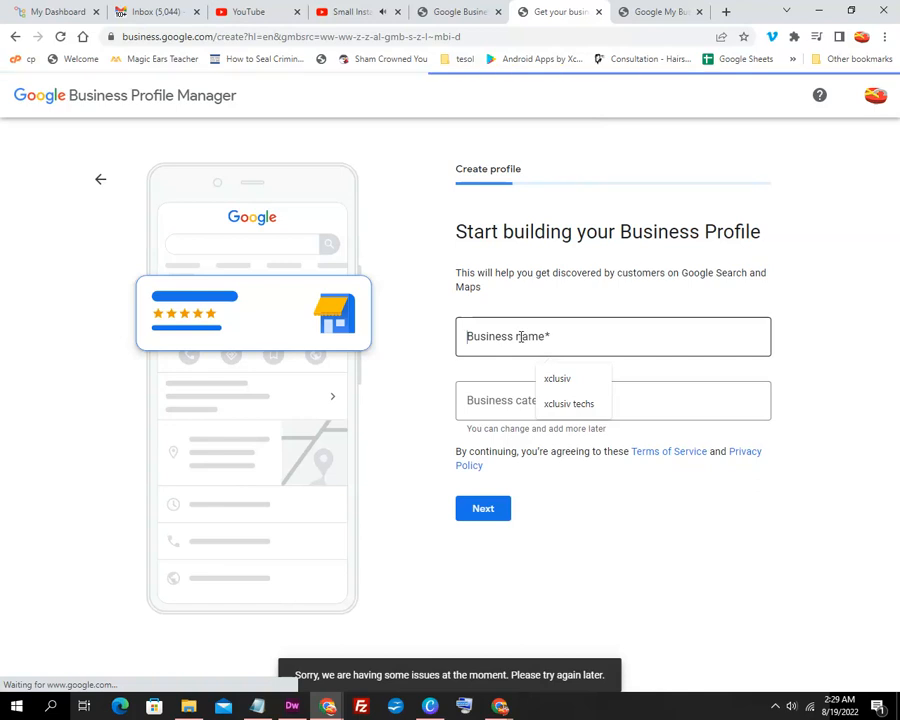
text(xc)
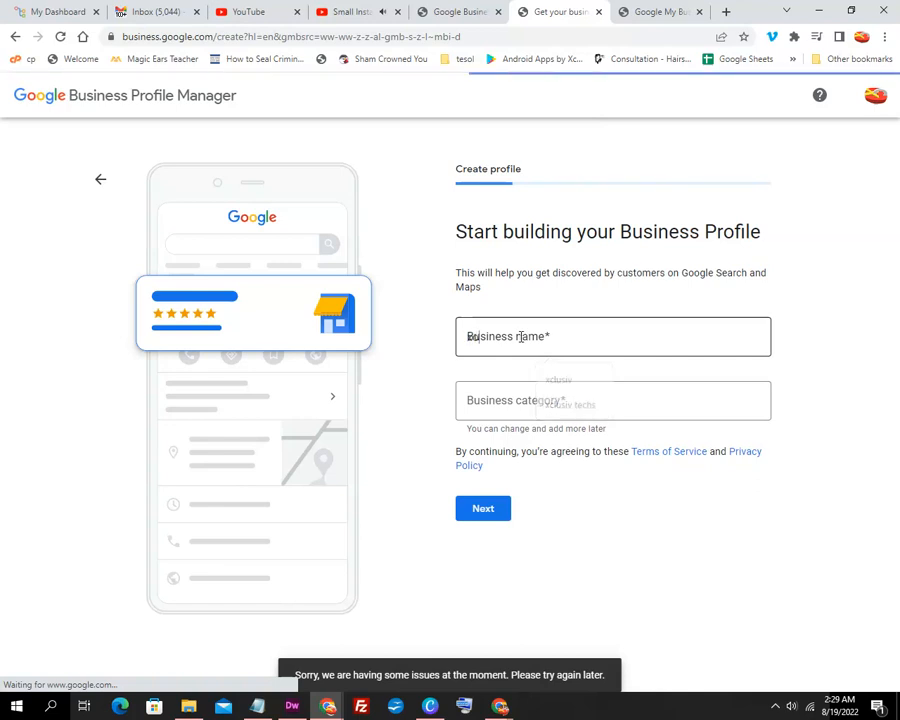
text(SEOxo)
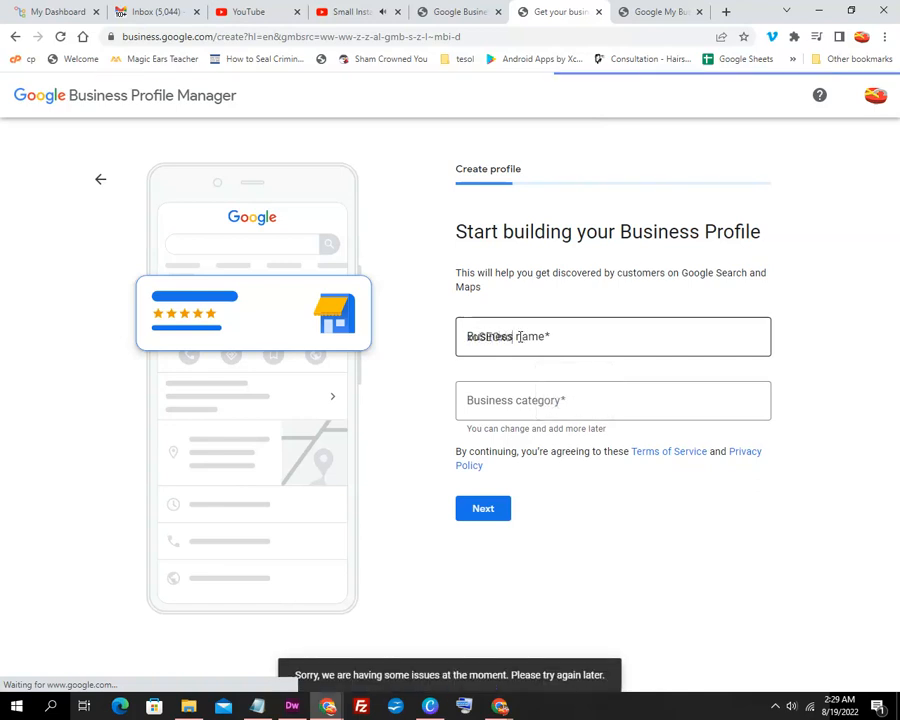
click(509, 397)
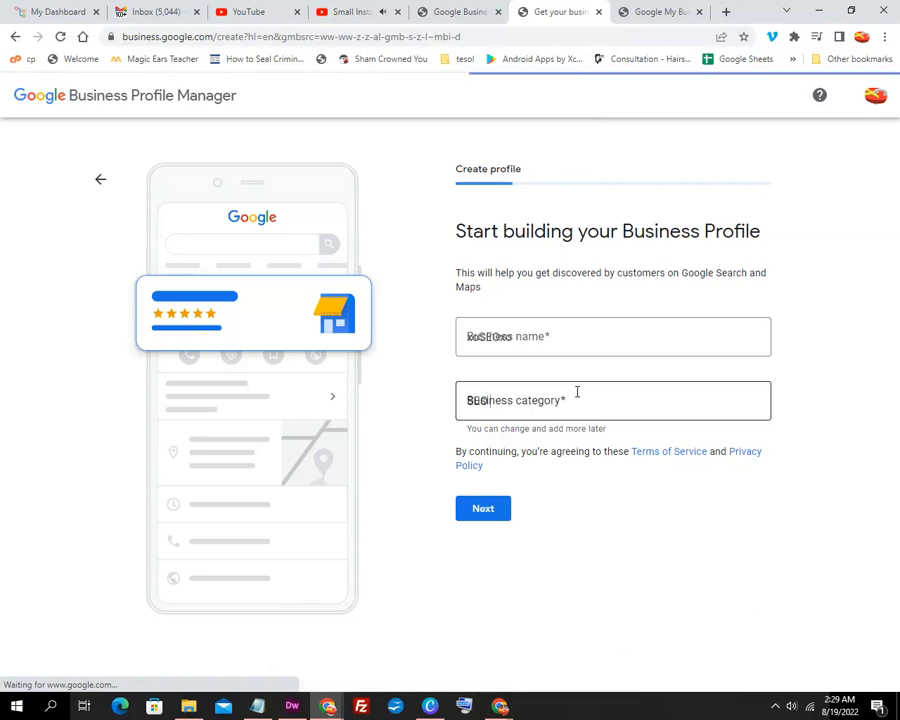
text(Services)
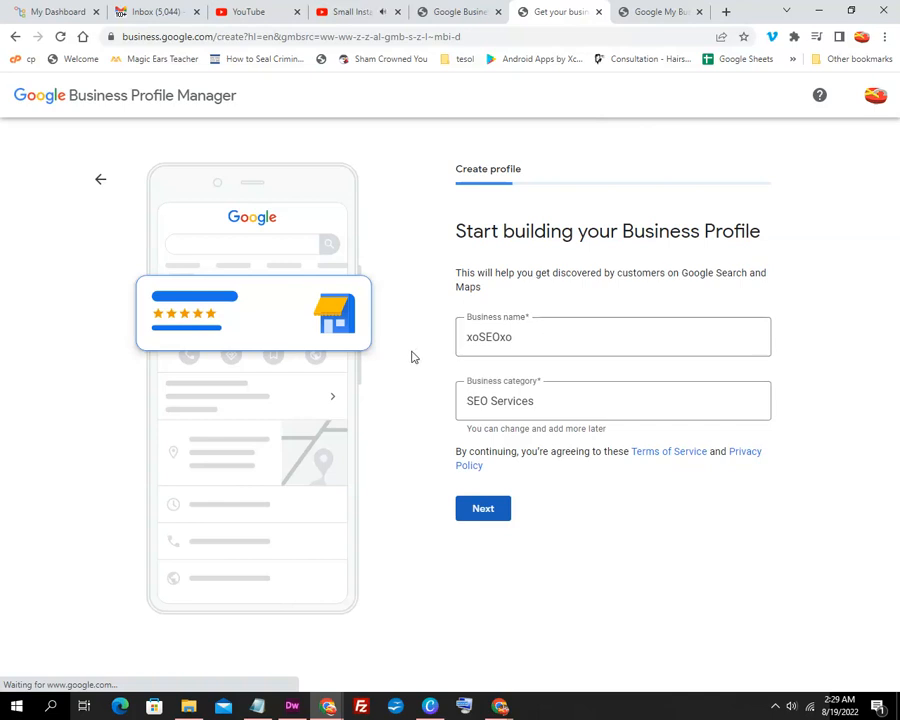
click(485, 511)
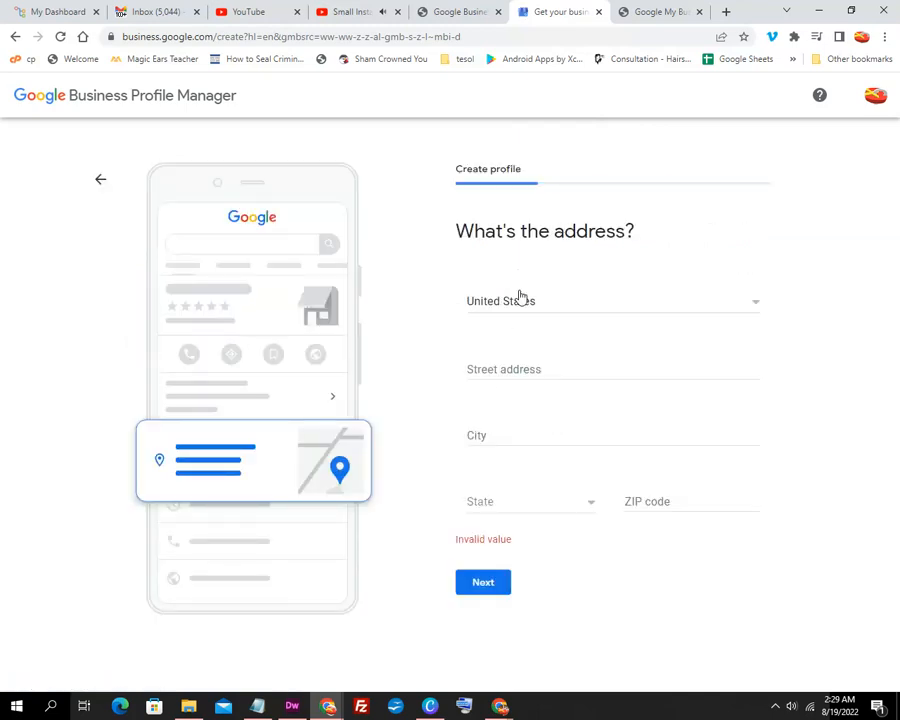
click(513, 369)
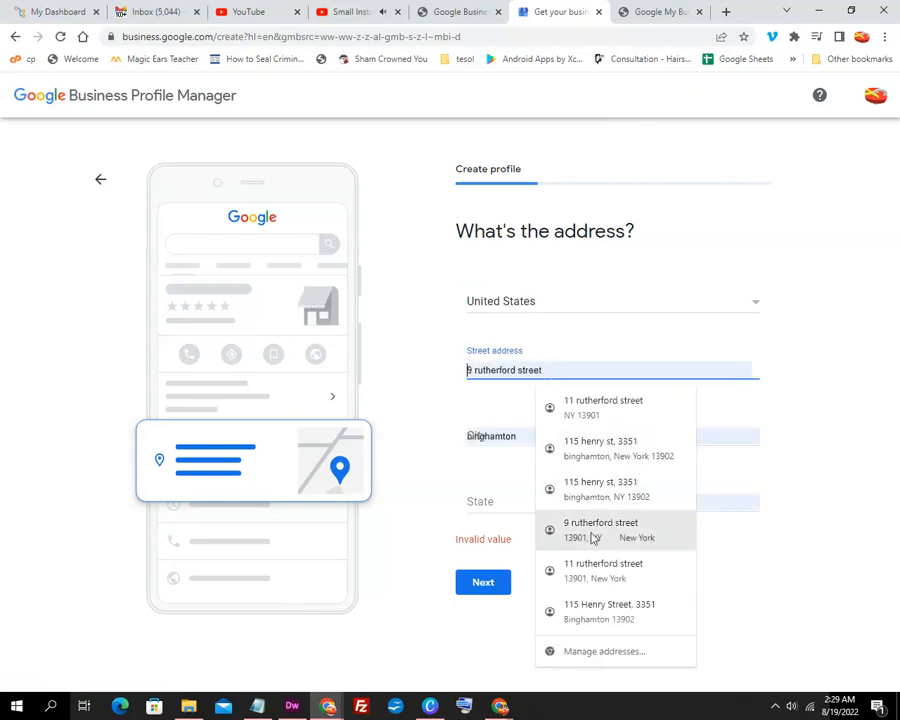
click(583, 612)
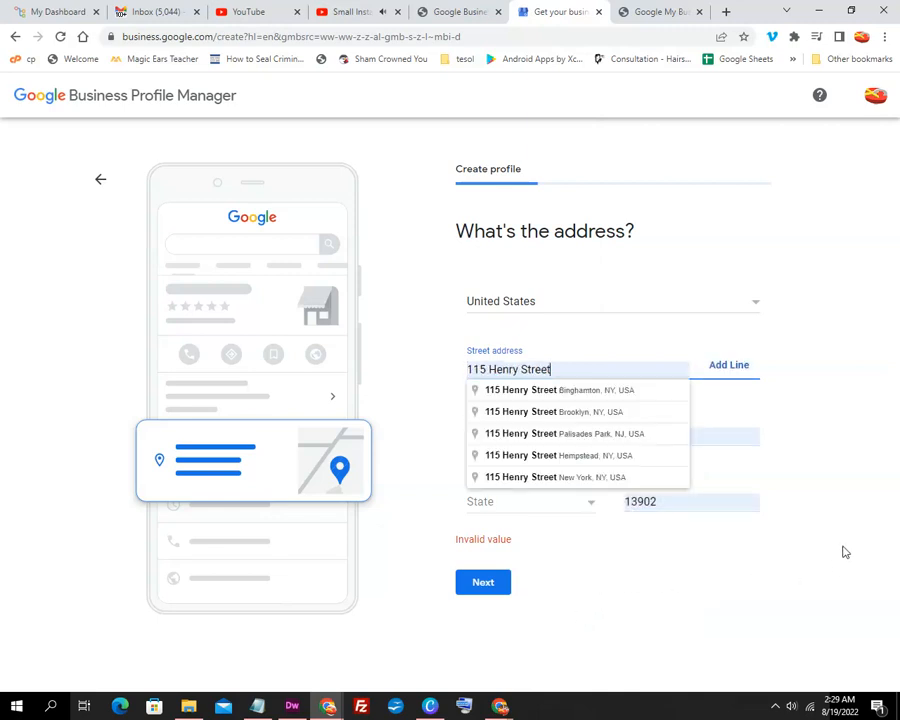
click(623, 396)
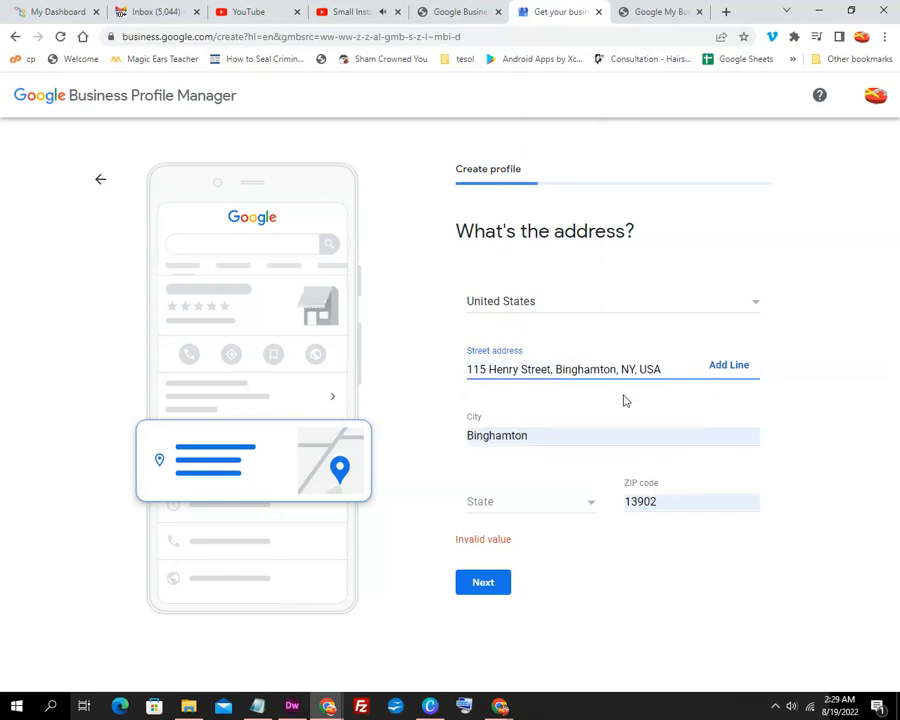
Set the state to New York, add address line 3351, and submit the address.
click(523, 507)
scroll(512, 560, down, 9)
scroll(512, 574, down, 3)
scroll(510, 572, up, 1)
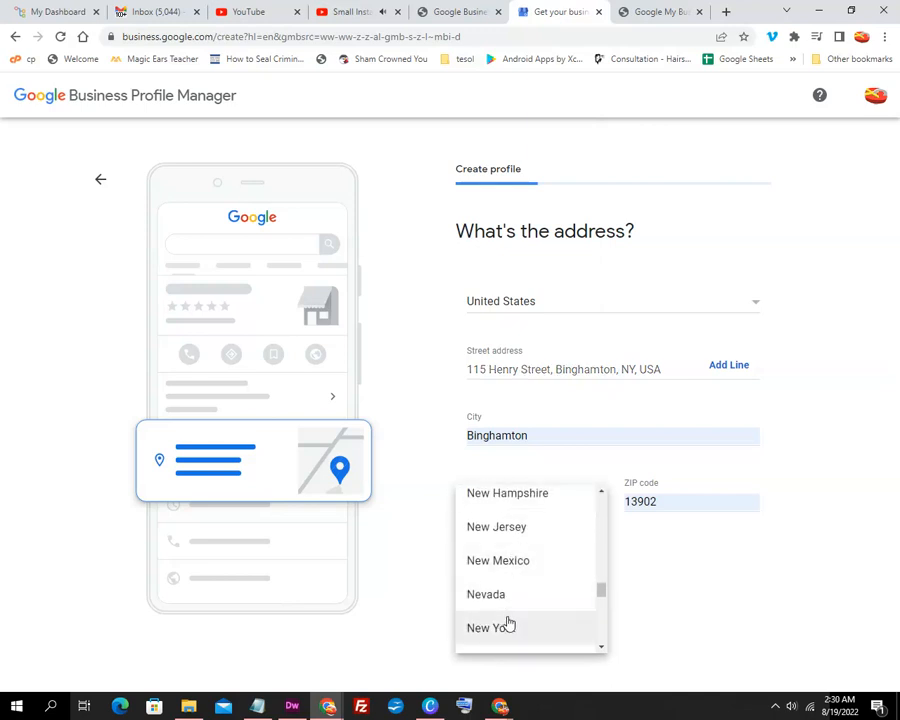
click(507, 630)
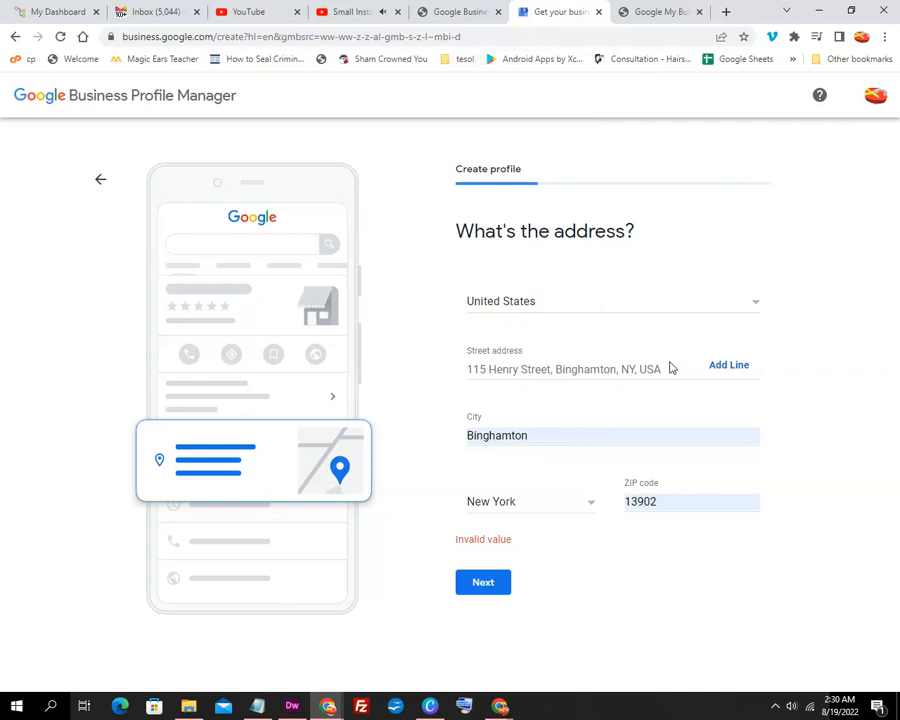
click(726, 367)
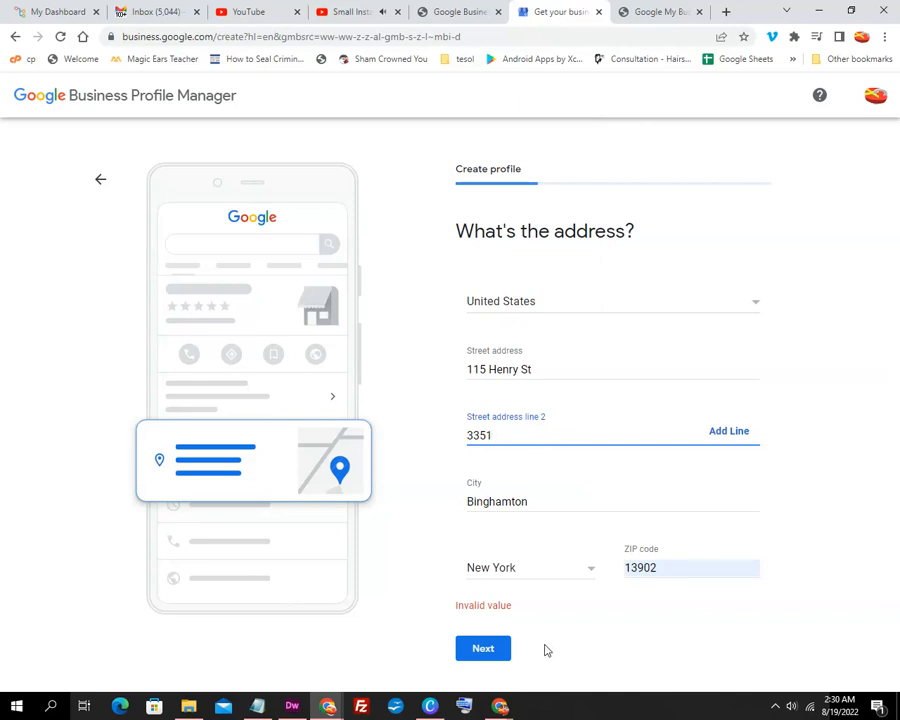
click(484, 648)
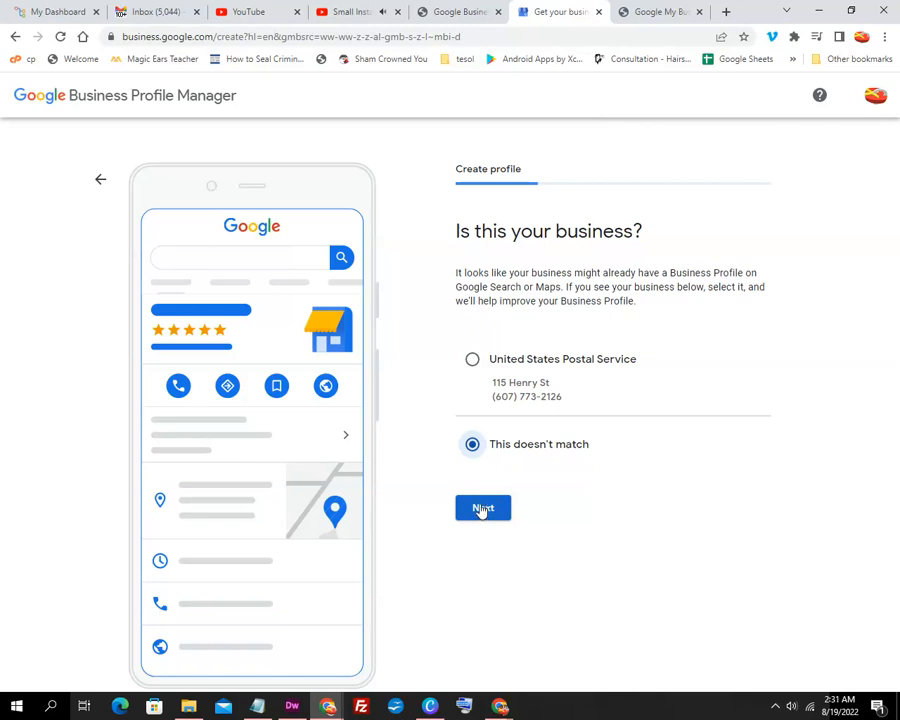
Confirm the existing listing doesn't match and answer No to deliveries or home visits.
click(482, 509)
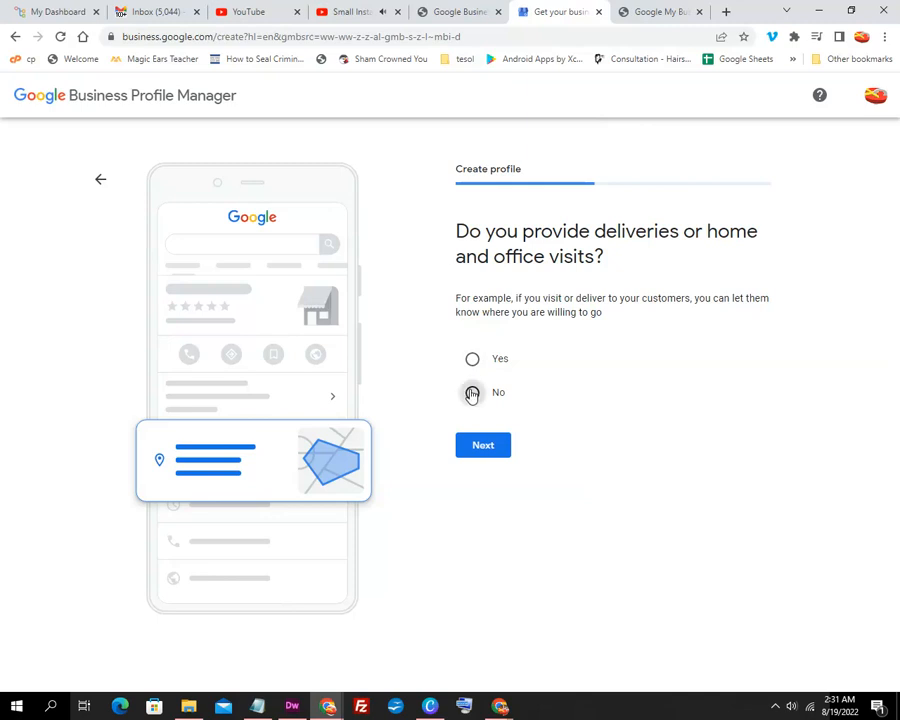
click(485, 450)
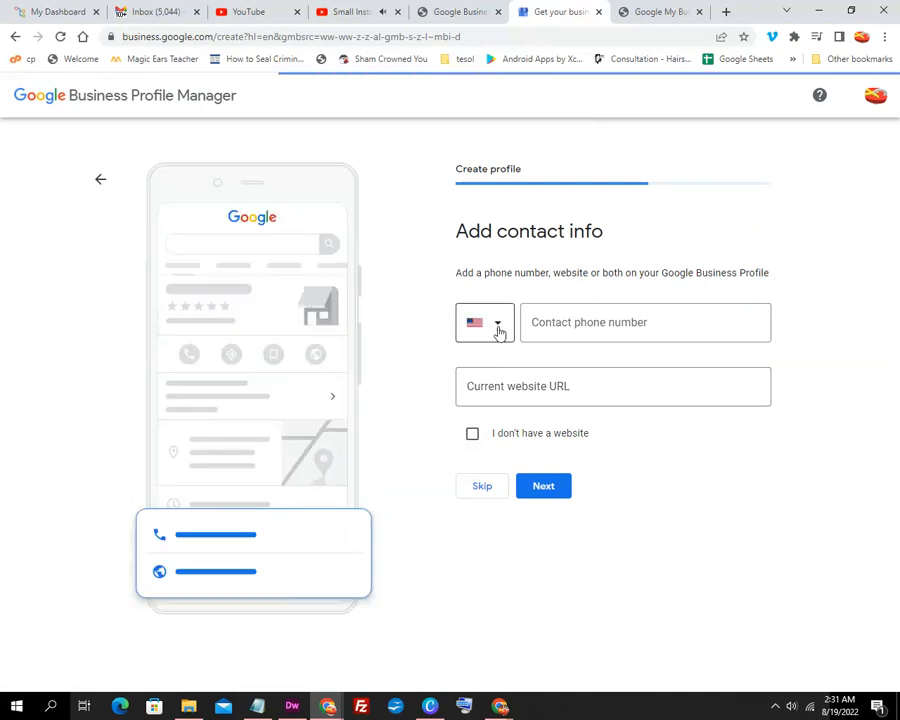
Enter the business phone number with the +1 United States country code.
click(558, 321)
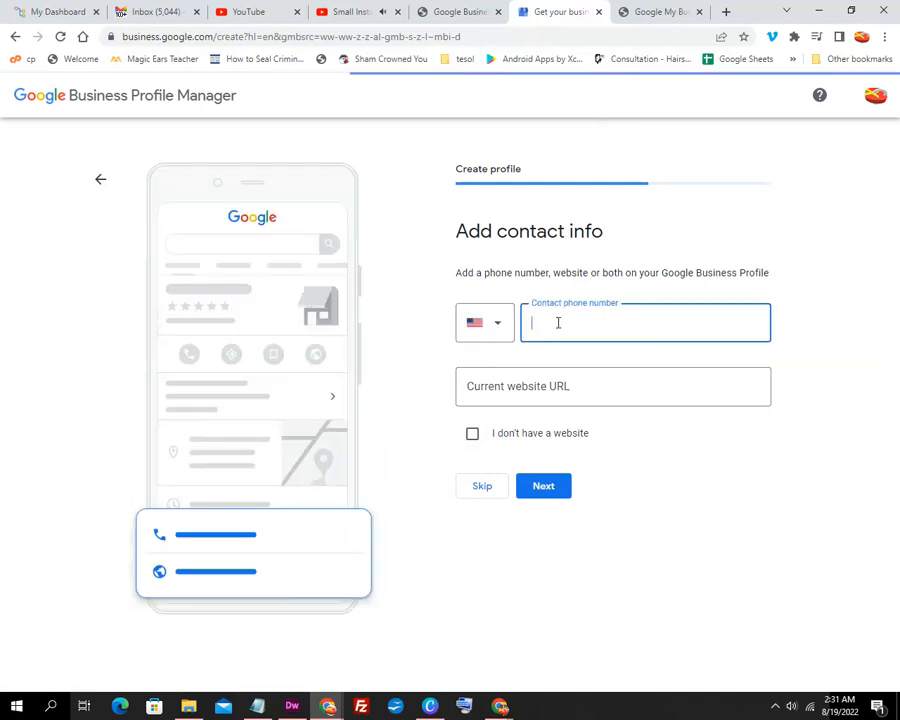
key(Return)
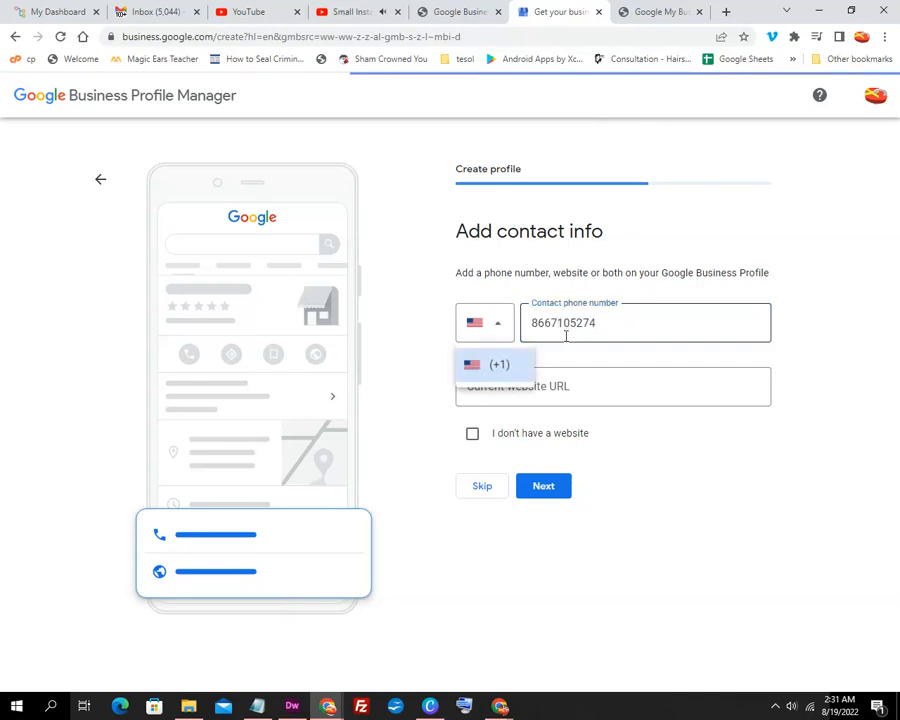
click(505, 367)
Add xoseoxo.com as the website and submit the contact info twice.
click(556, 392)
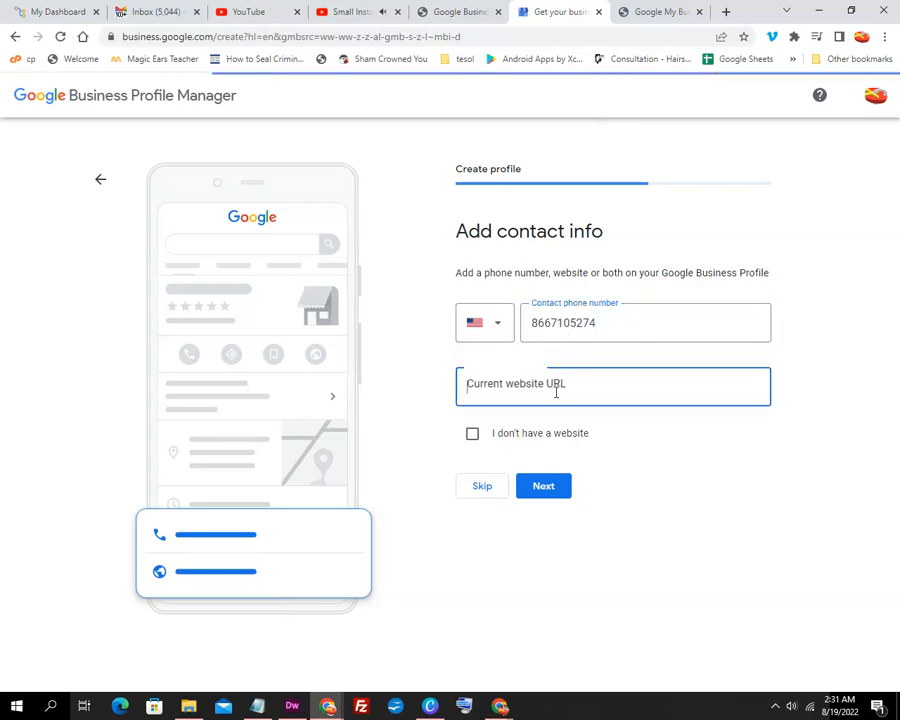
text(x)
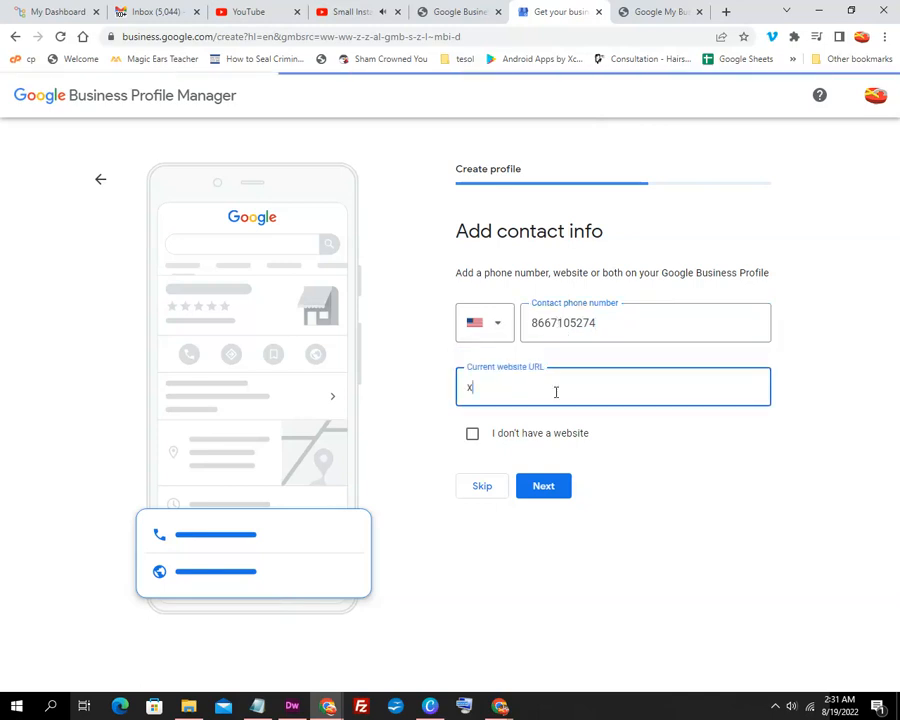
text(oseoxo.com)
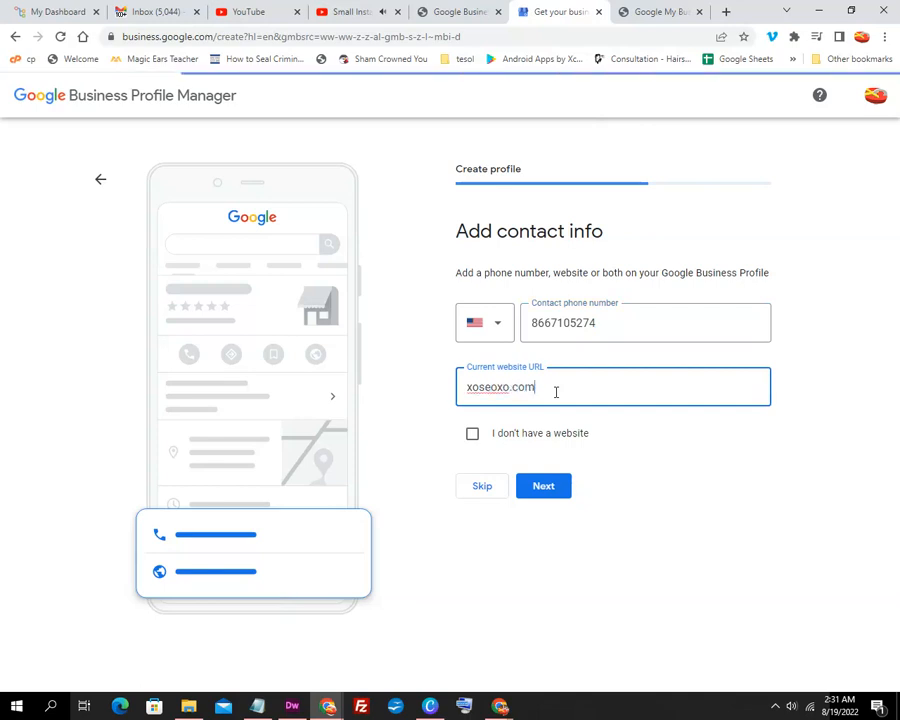
click(549, 487)
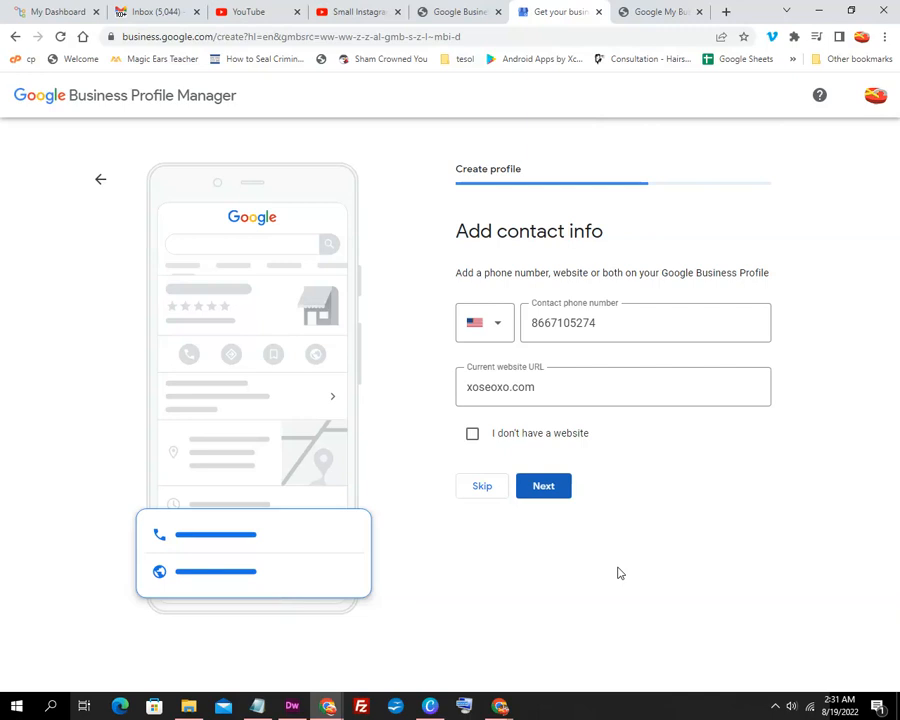
click(545, 489)
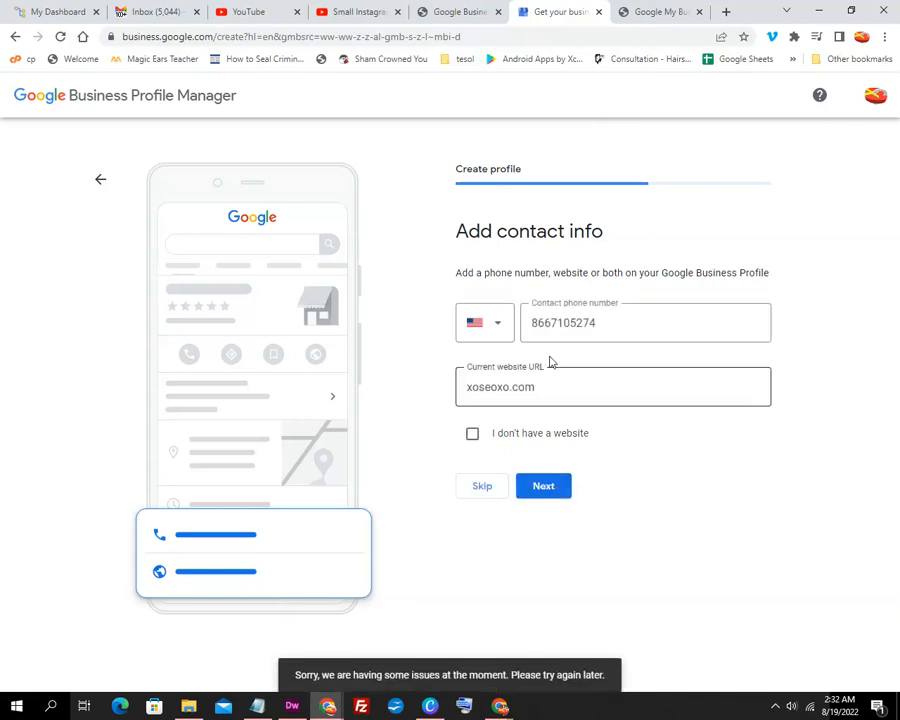
click(471, 391)
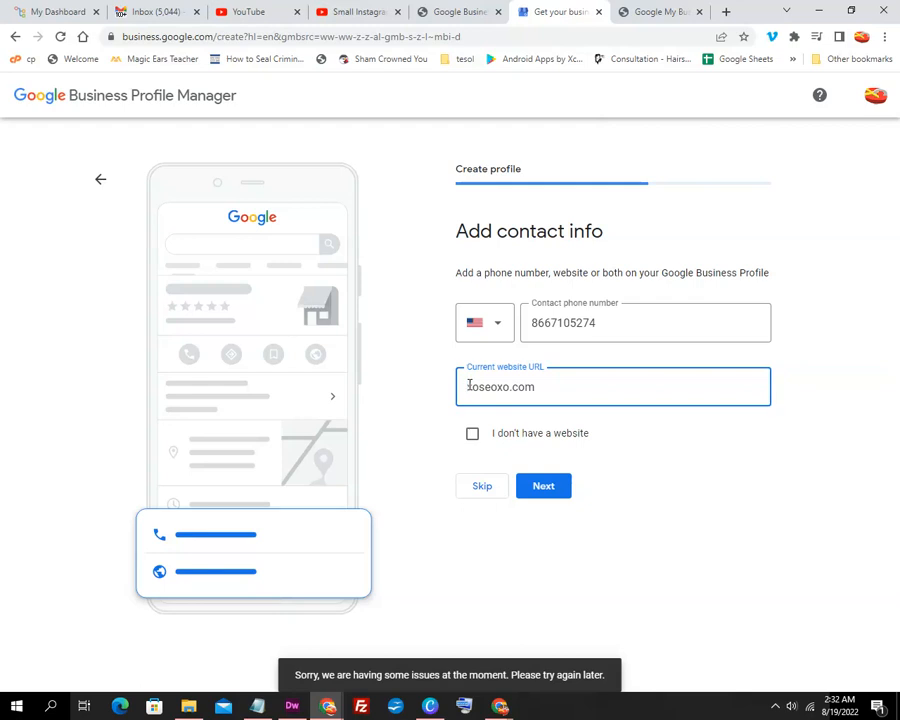
text(x)
text(https://)
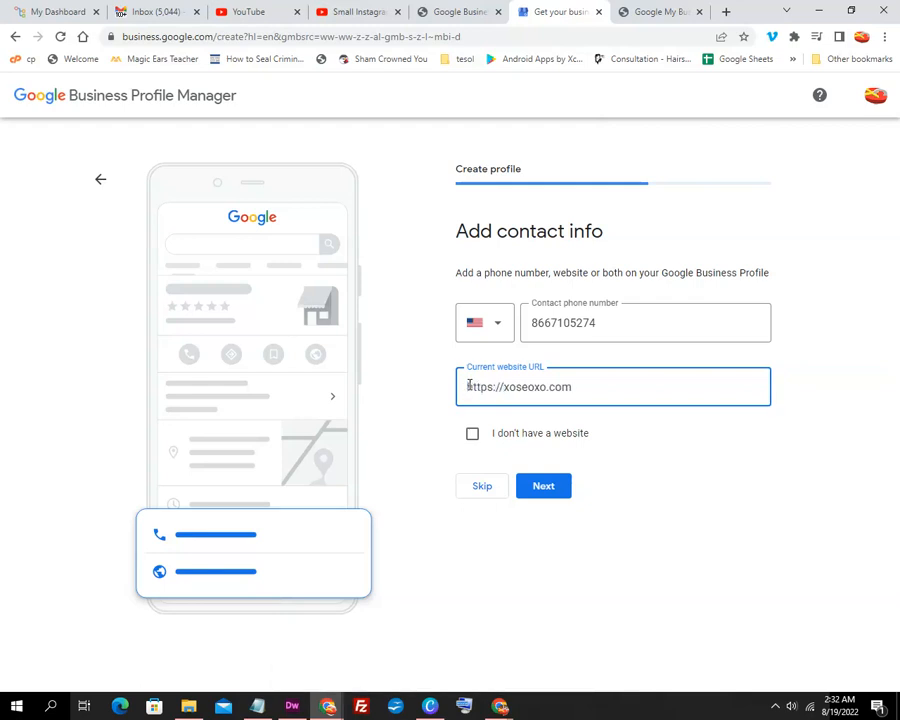
text(www.)
click(541, 485)
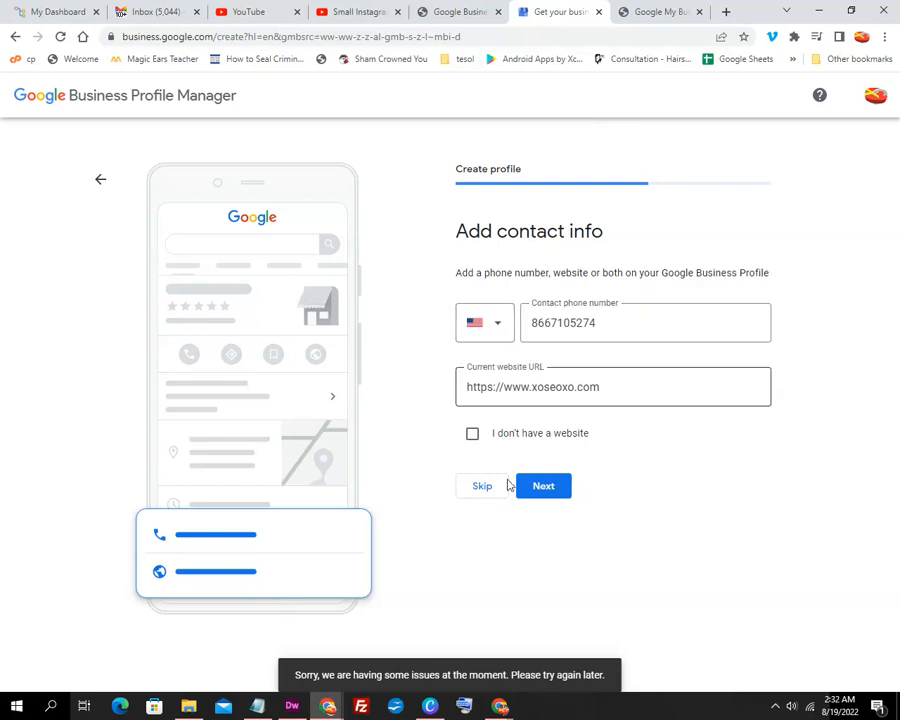
drag(603, 675, 293, 680)
click(446, 644)
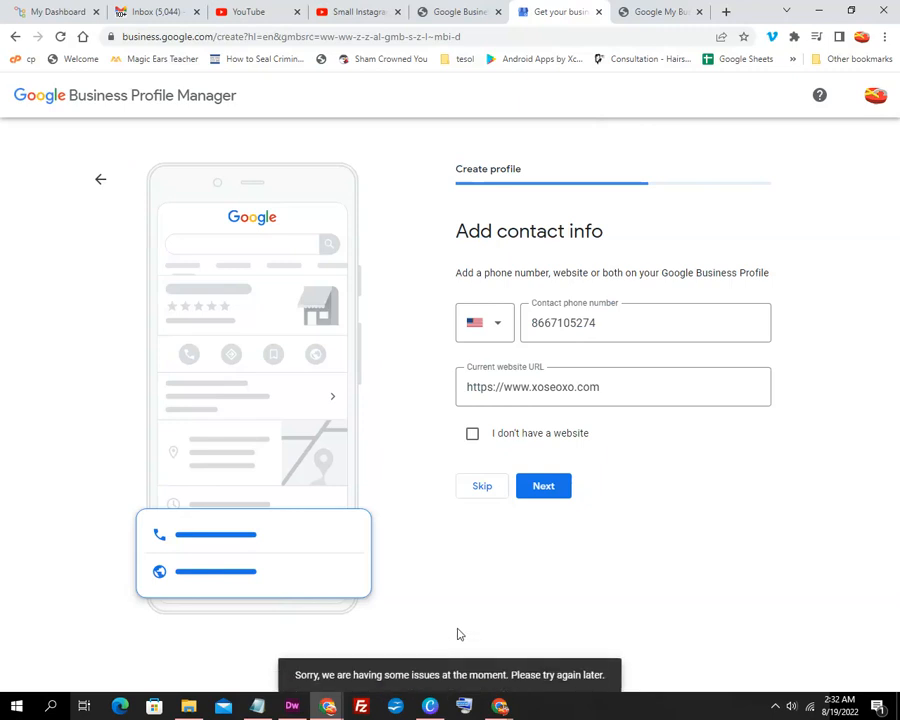
click(544, 488)
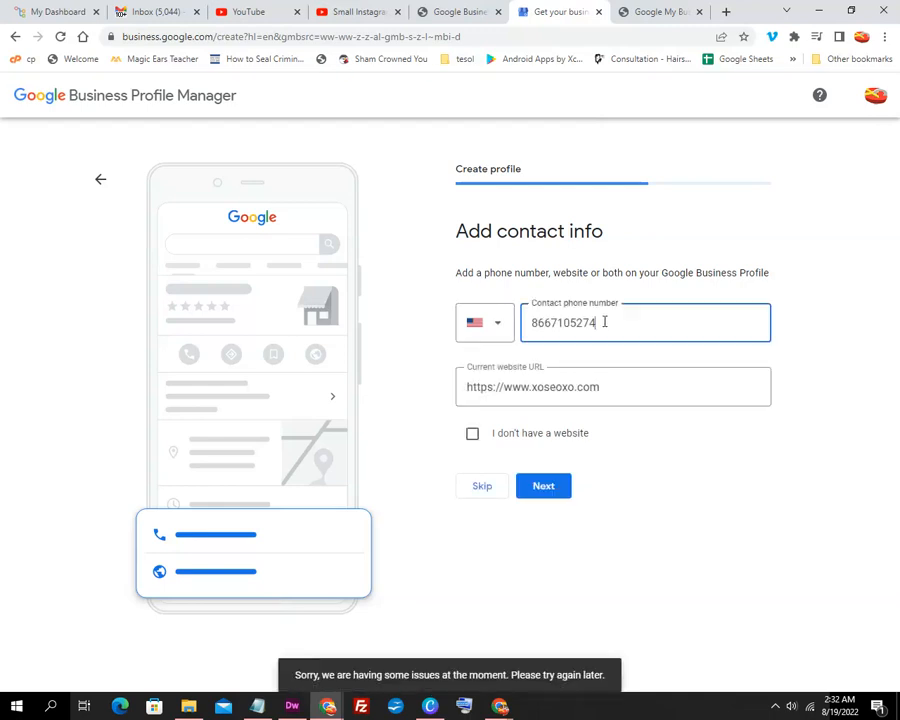
drag(598, 322, 510, 327)
right_click(570, 322)
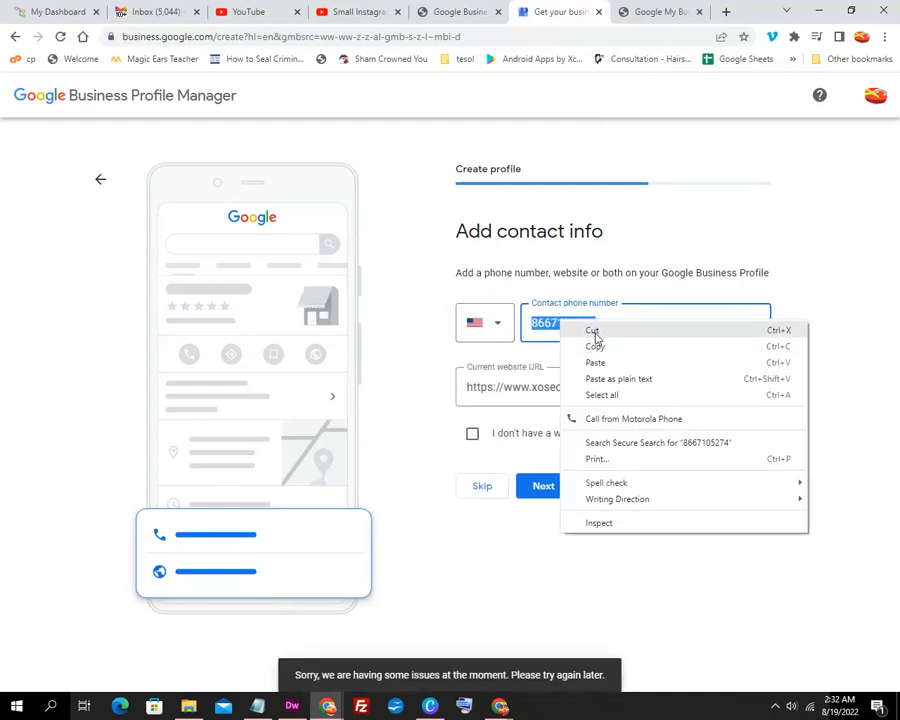
click(588, 328)
click(552, 496)
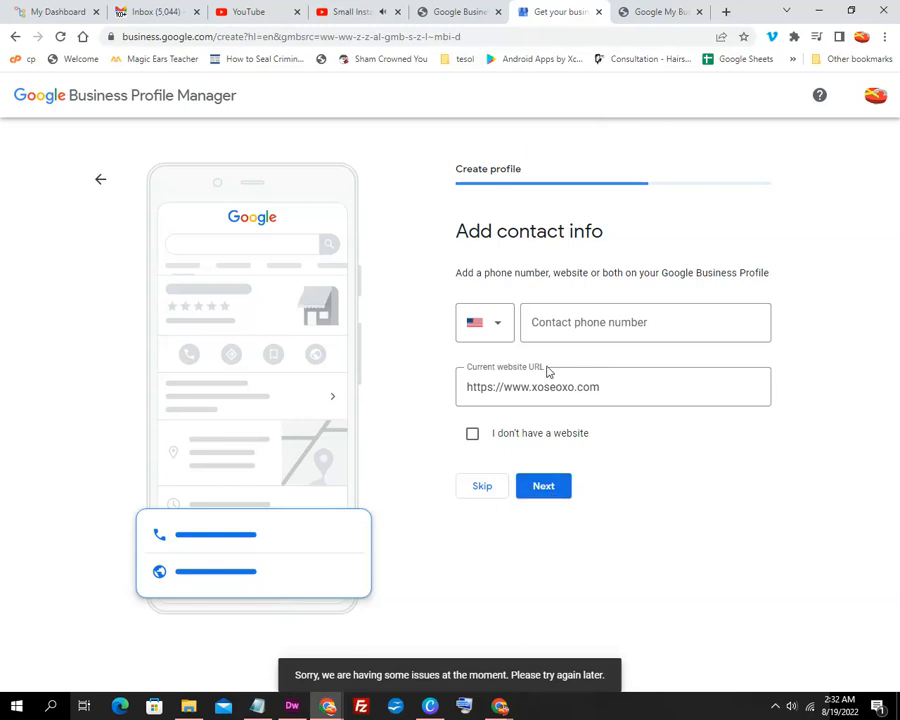
click(558, 326)
right_click(561, 330)
click(594, 415)
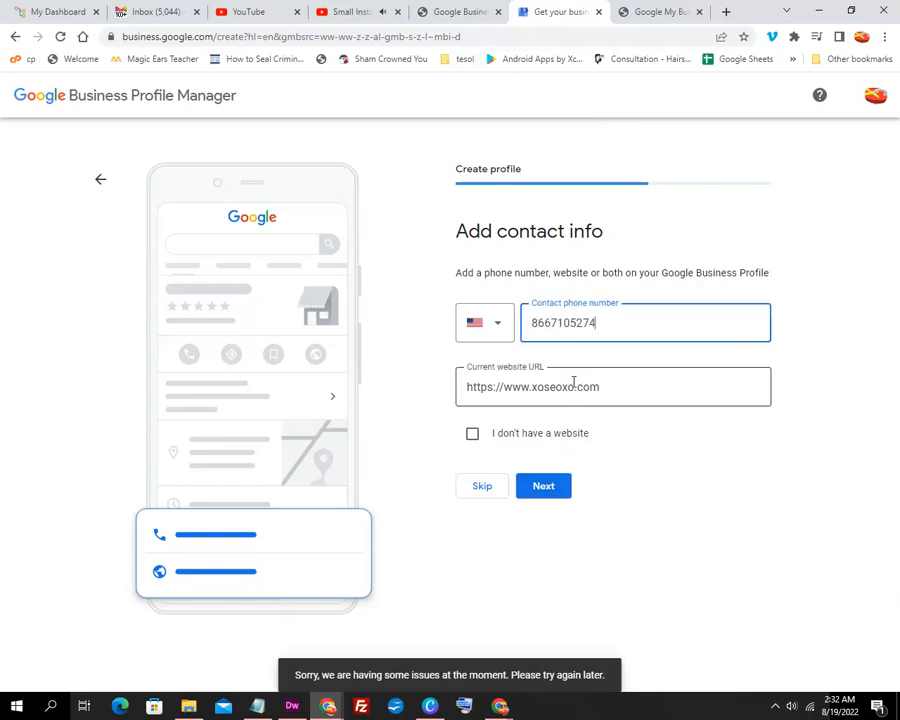
click(495, 328)
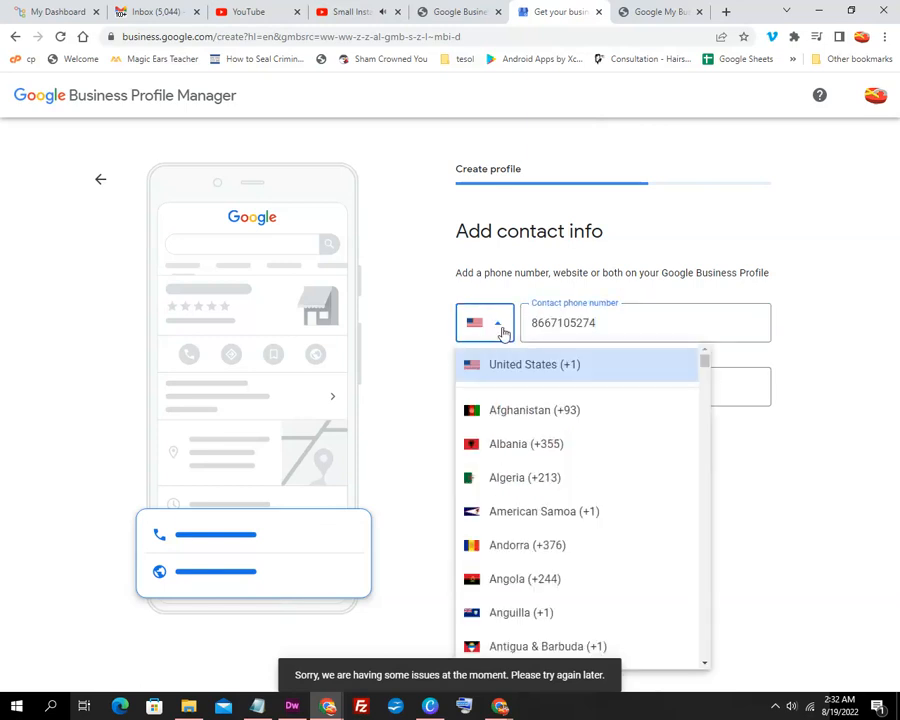
click(542, 366)
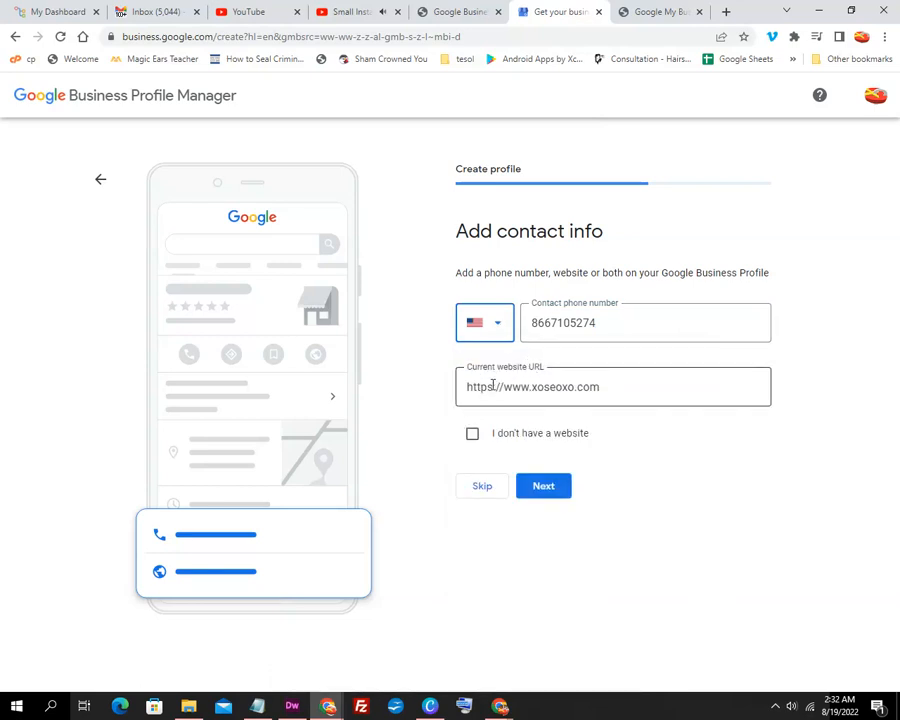
click(489, 496)
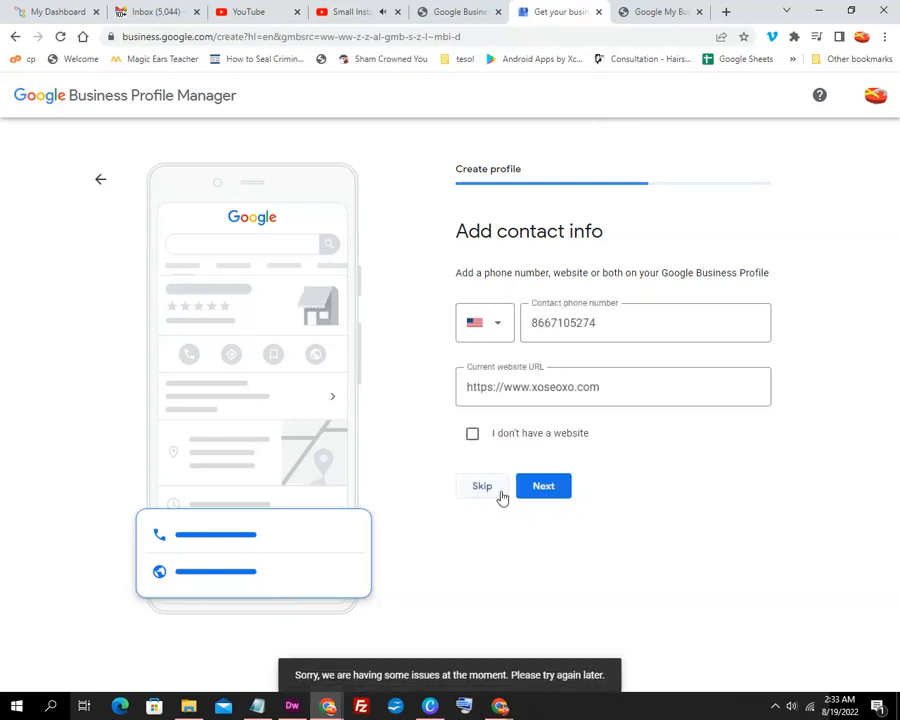
click(550, 490)
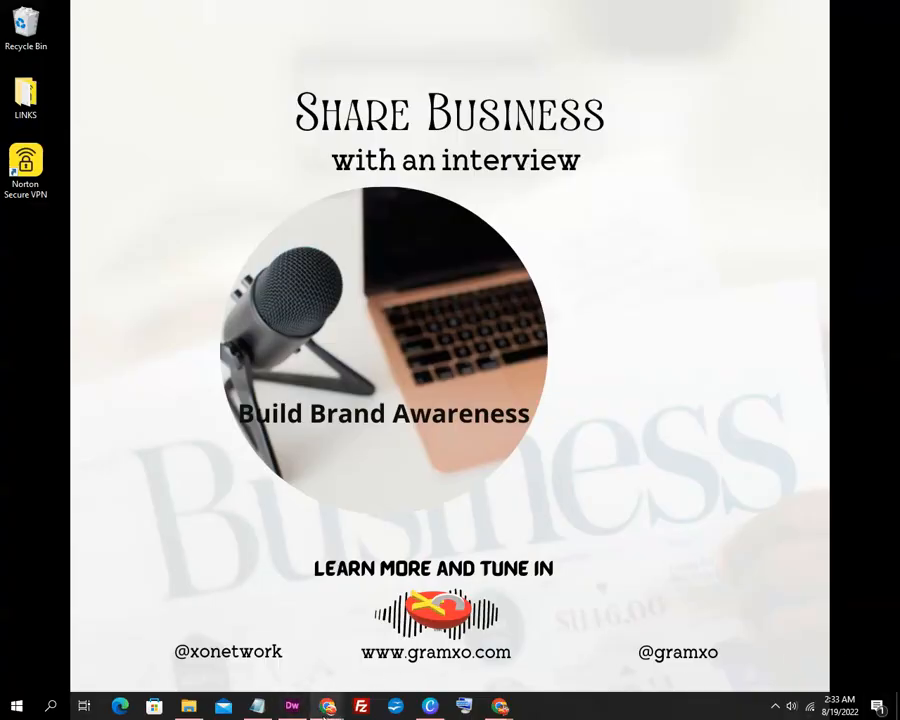
Bring the Screen Recorder window forward from the Chrome taskbar preview.
mouse_move(327, 708)
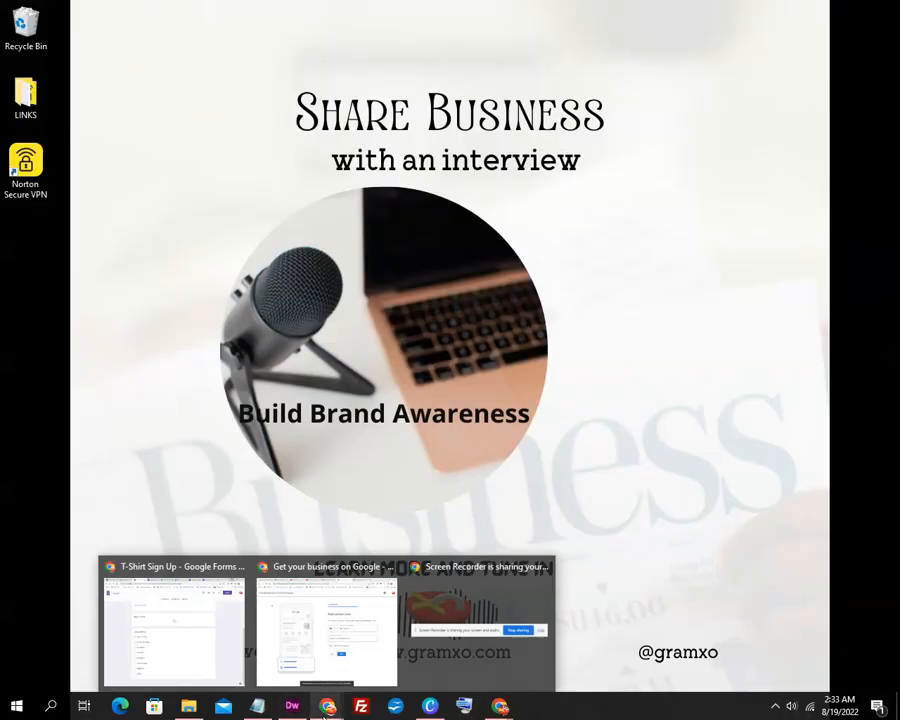
click(466, 652)
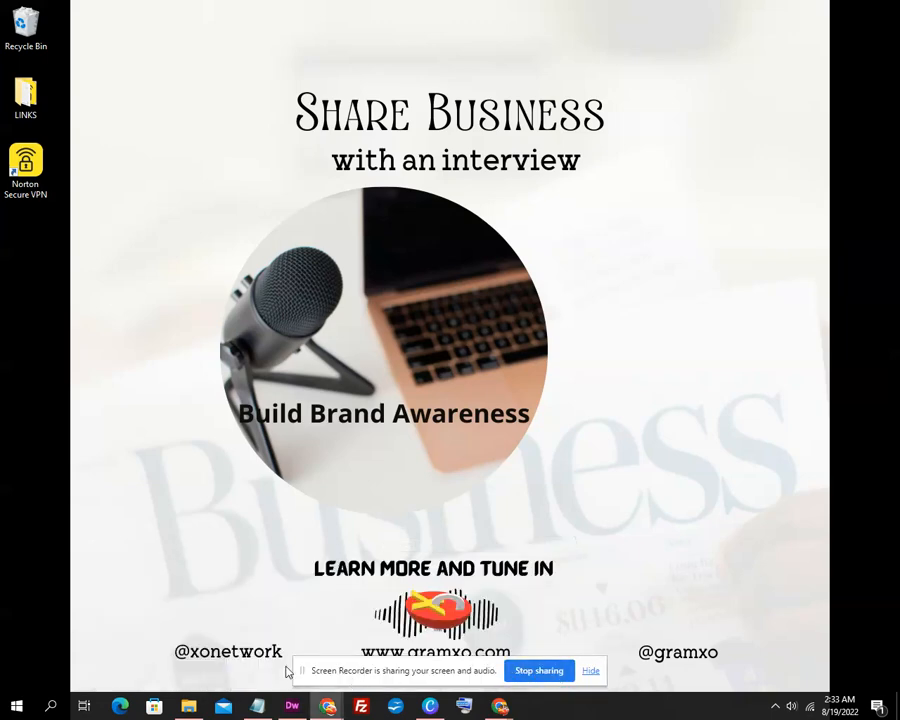